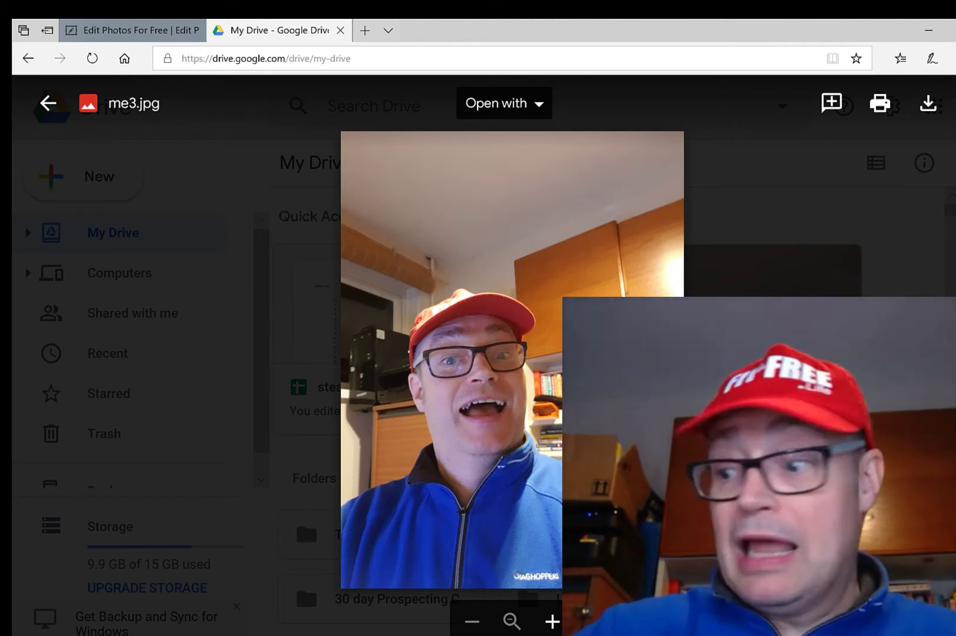
Switch to the Edit Photos For Free tab showing its home page of photo tools.
click(165, 34)
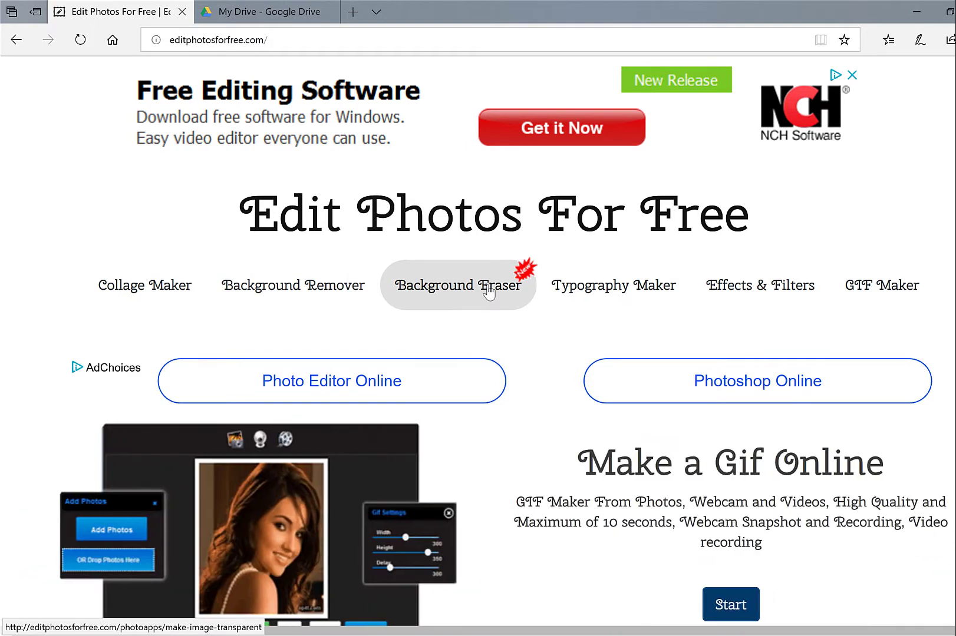
Open the Background Eraser page and scroll down to its four-step demo video.
click(458, 298)
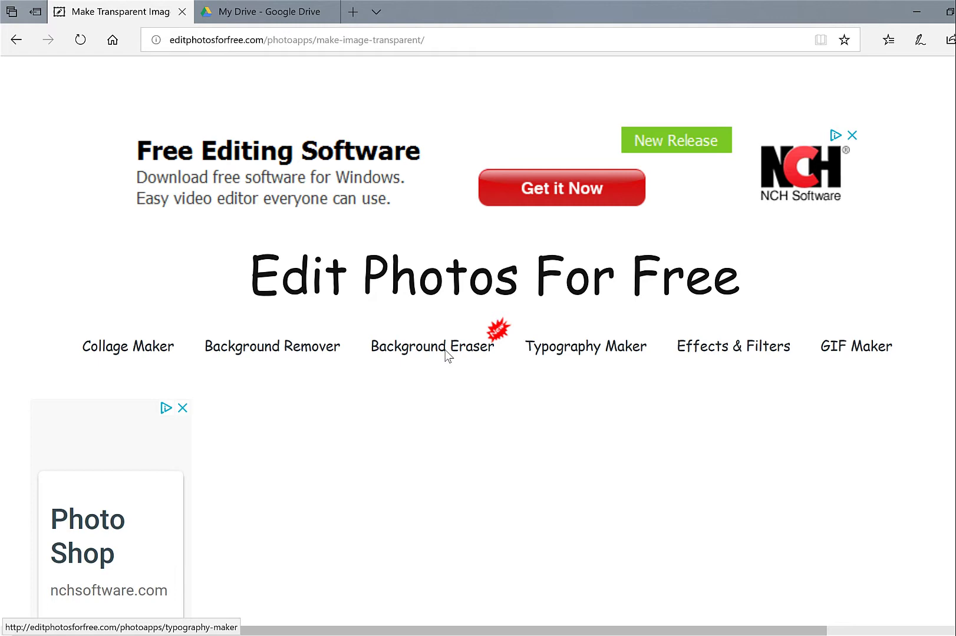
scroll(480, 395, down, 5)
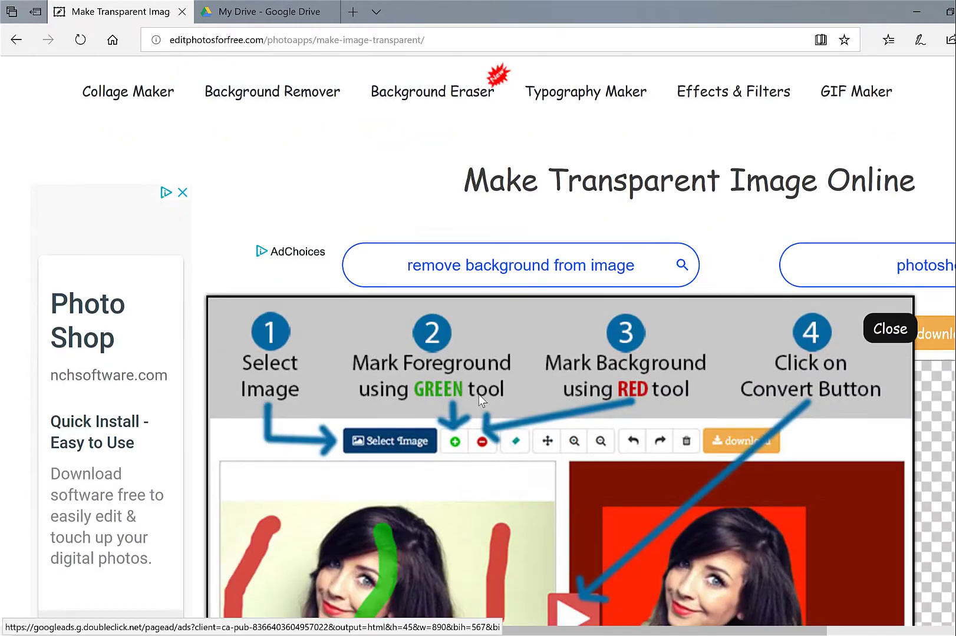
scroll(480, 401, down, 3)
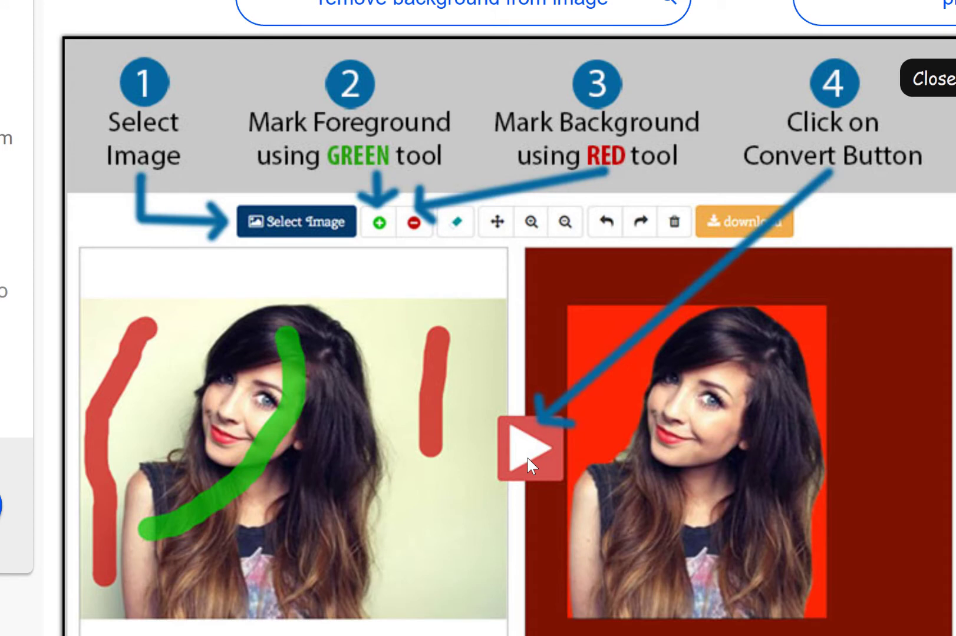
Close the demo video and upload the me3 selfie from the Pictures folder.
click(931, 65)
scroll(663, 377, down, 4)
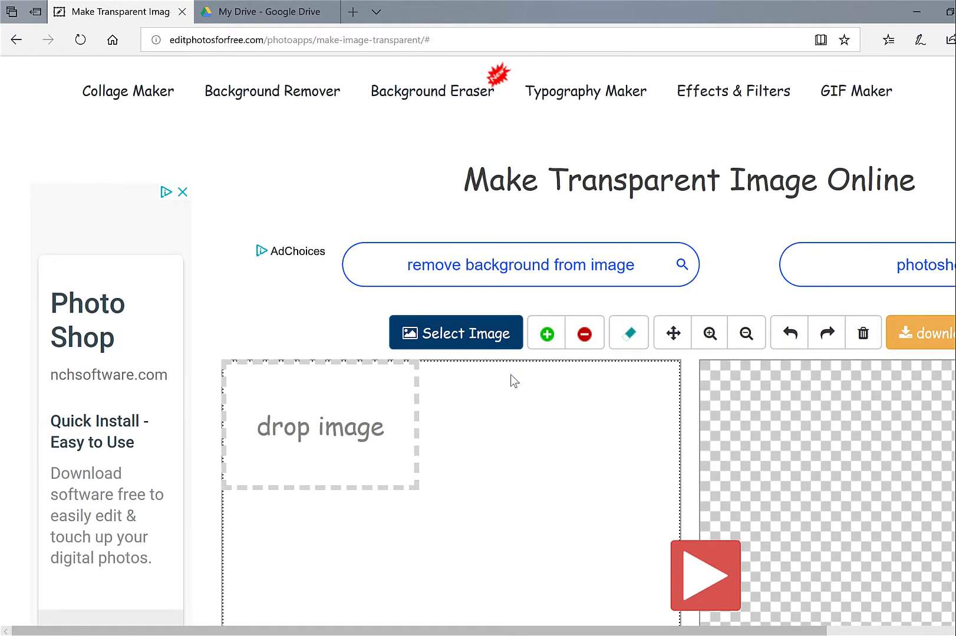
click(452, 342)
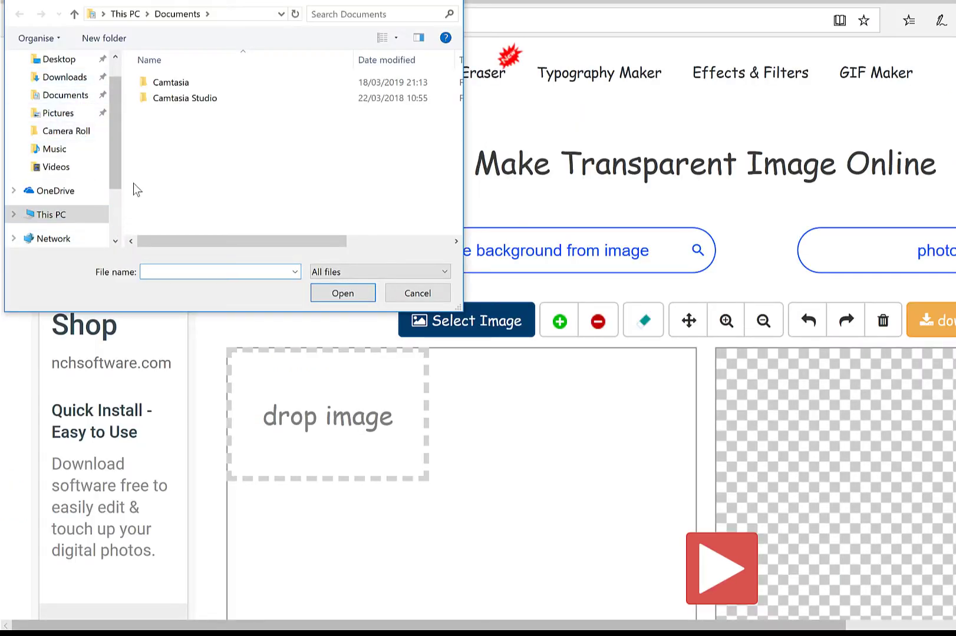
mouse_move(121, 166)
mouse_down()
mouse_move(121, 198)
mouse_move(122, 148)
mouse_up()
click(66, 145)
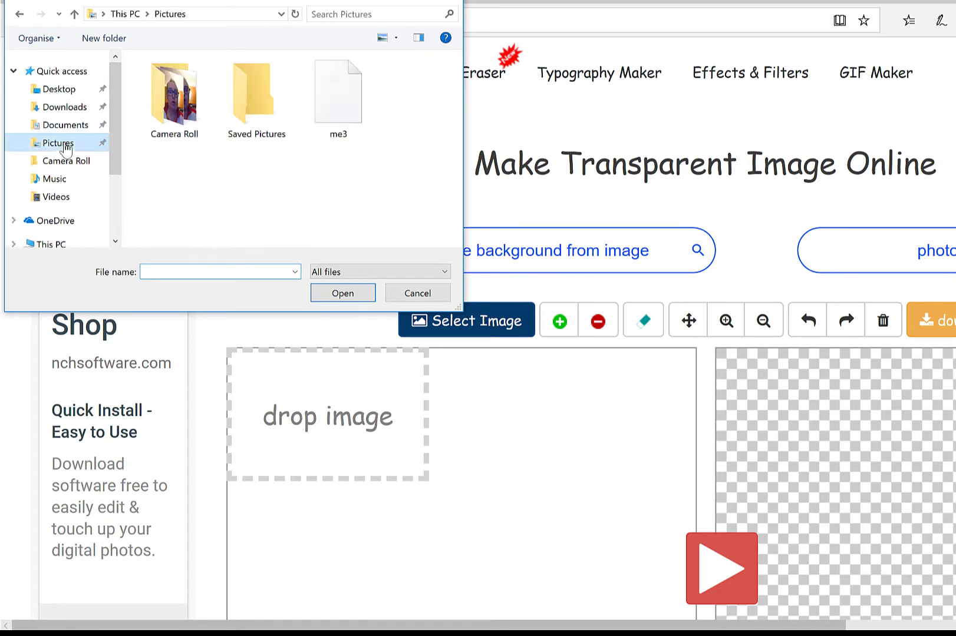
click(334, 95)
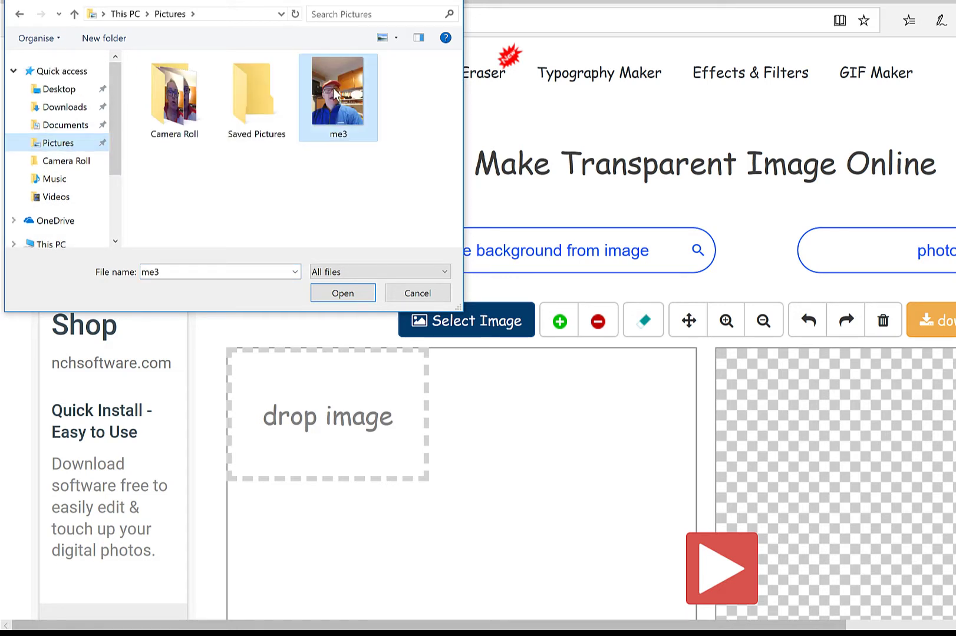
click(343, 295)
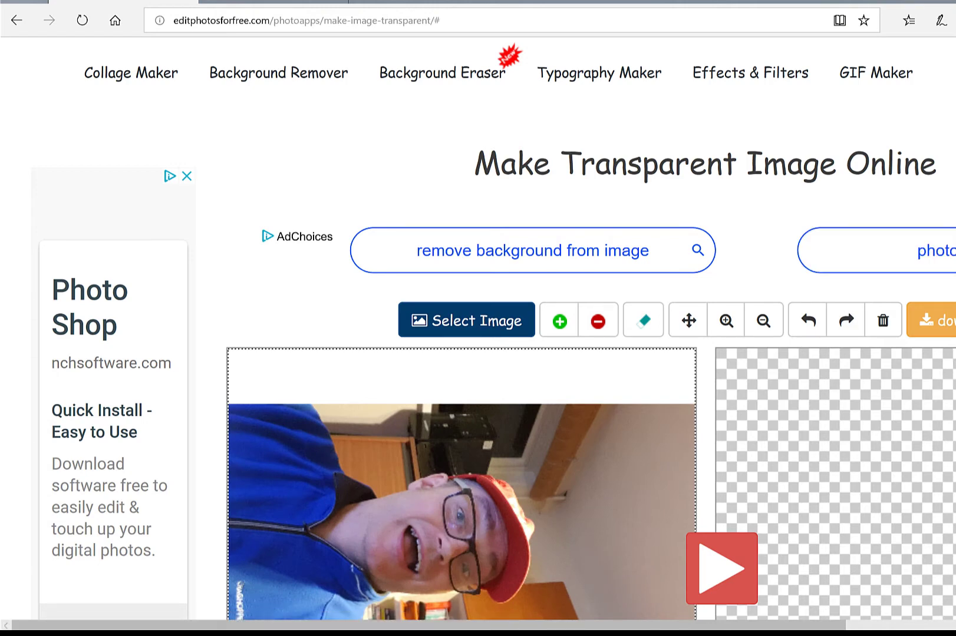
Zoom the page out three levels and mark the person's face, cap and shoulder with green foreground strokes.
key(ctrl+minus)
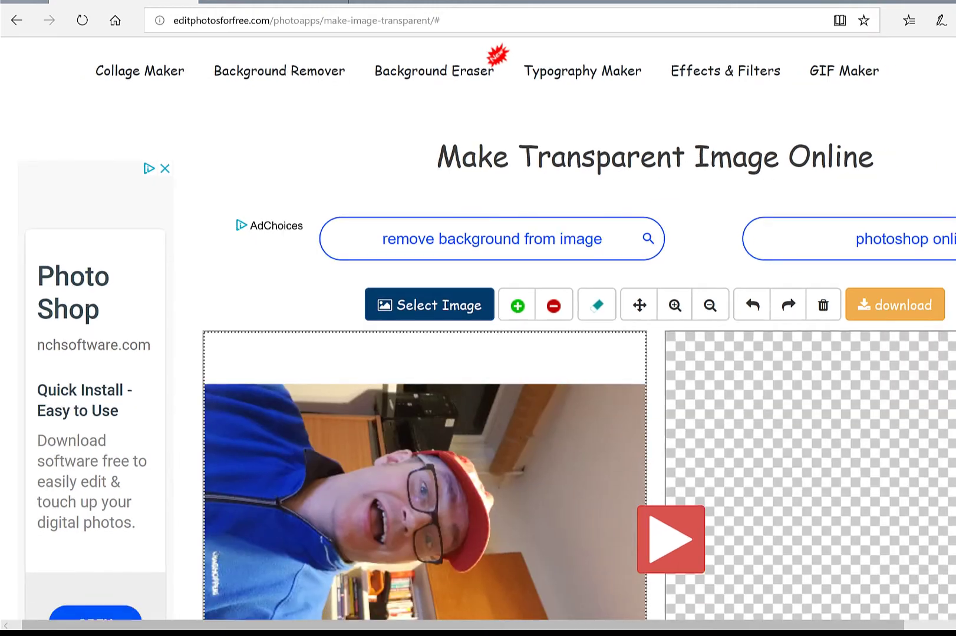
key(ctrl+minus)
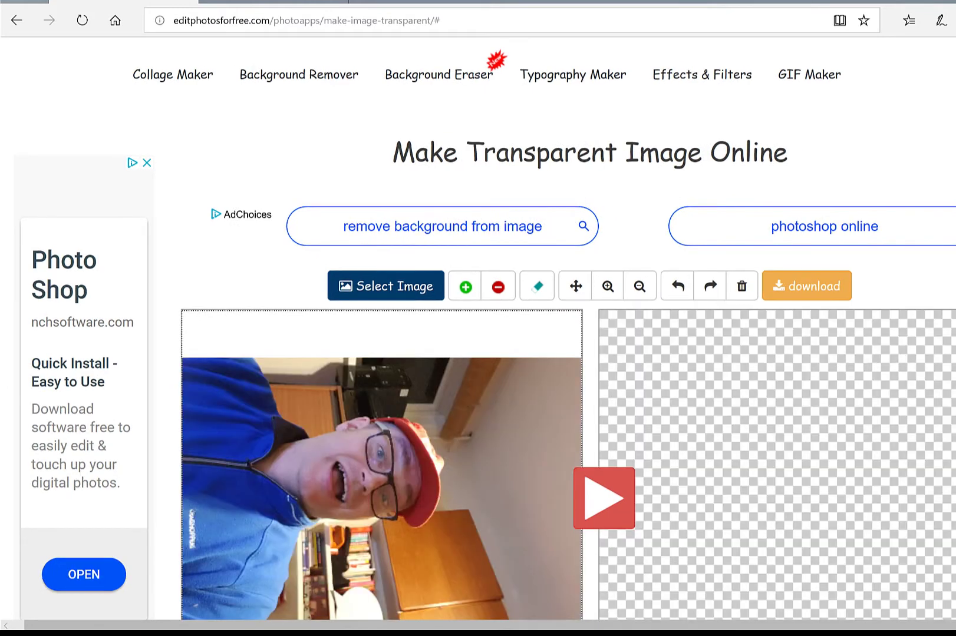
key(ctrl+minus)
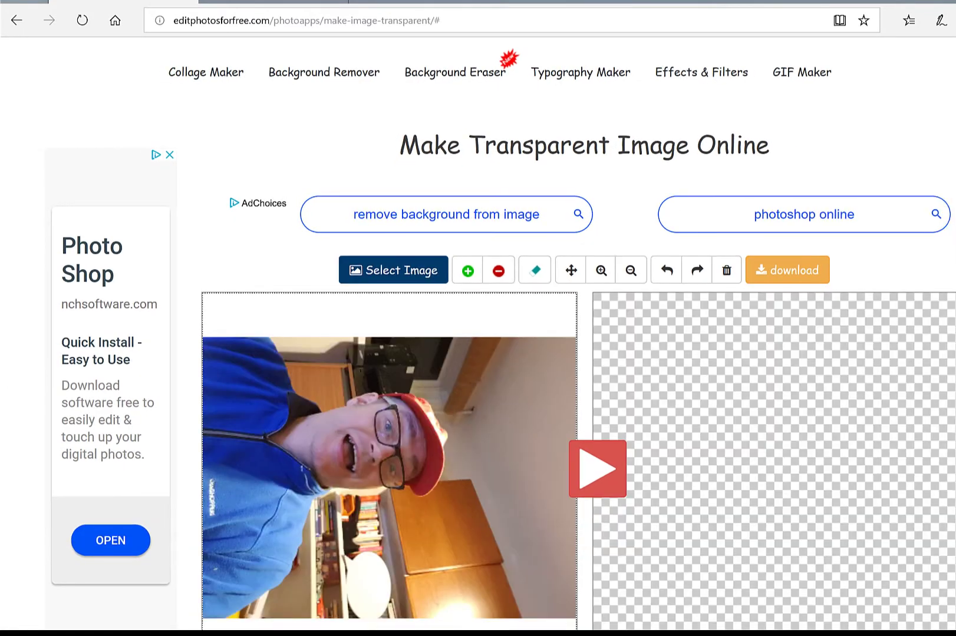
click(468, 271)
click(468, 271)
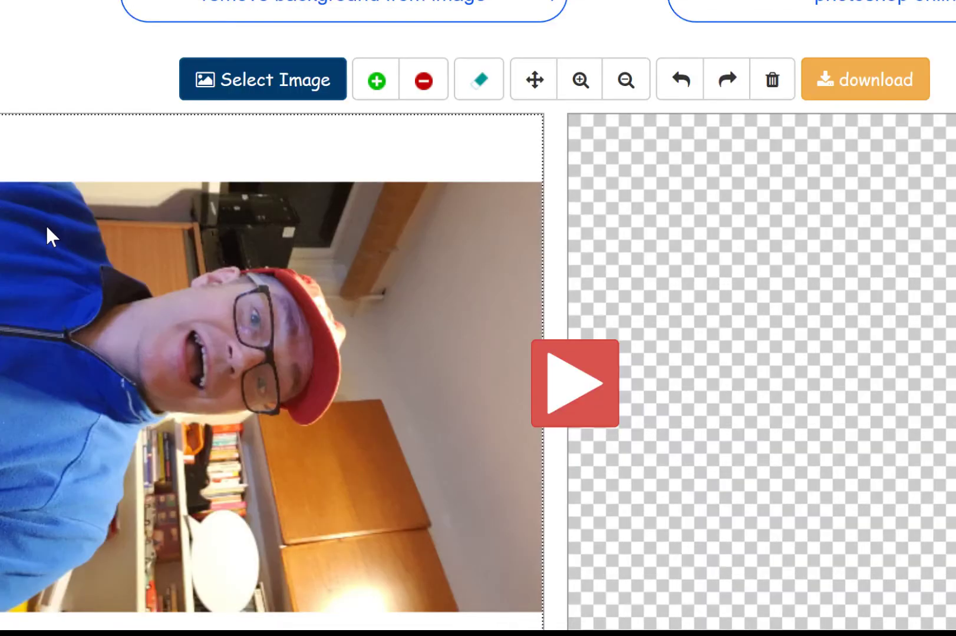
mouse_move(46, 226)
mouse_down()
mouse_move(75, 291)
mouse_move(72, 319)
mouse_move(110, 357)
mouse_move(159, 318)
mouse_up()
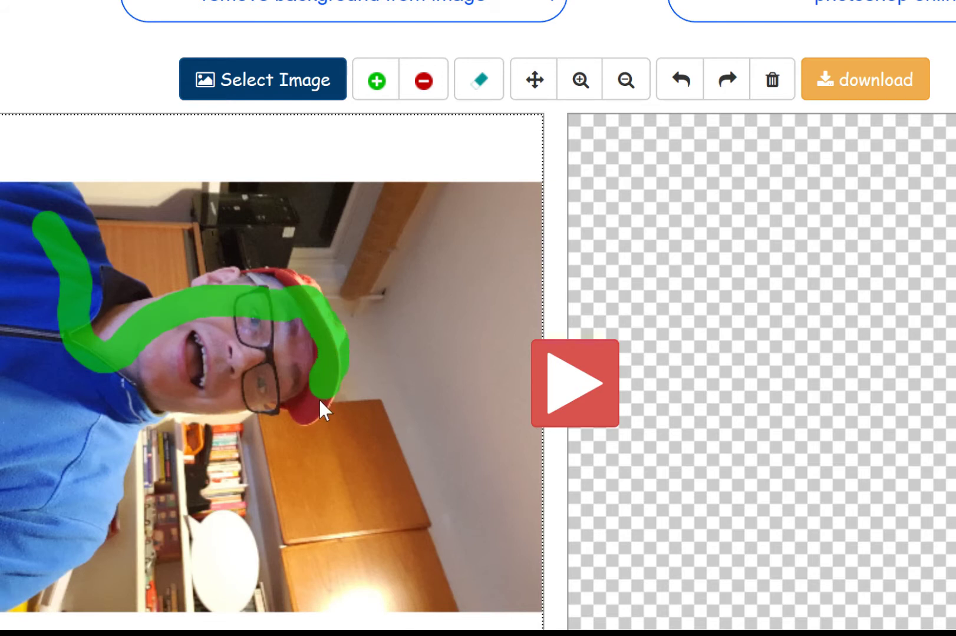
mouse_move(219, 384)
mouse_down()
mouse_move(189, 381)
mouse_move(149, 395)
mouse_move(110, 432)
mouse_move(56, 541)
mouse_move(0, 587)
mouse_up()
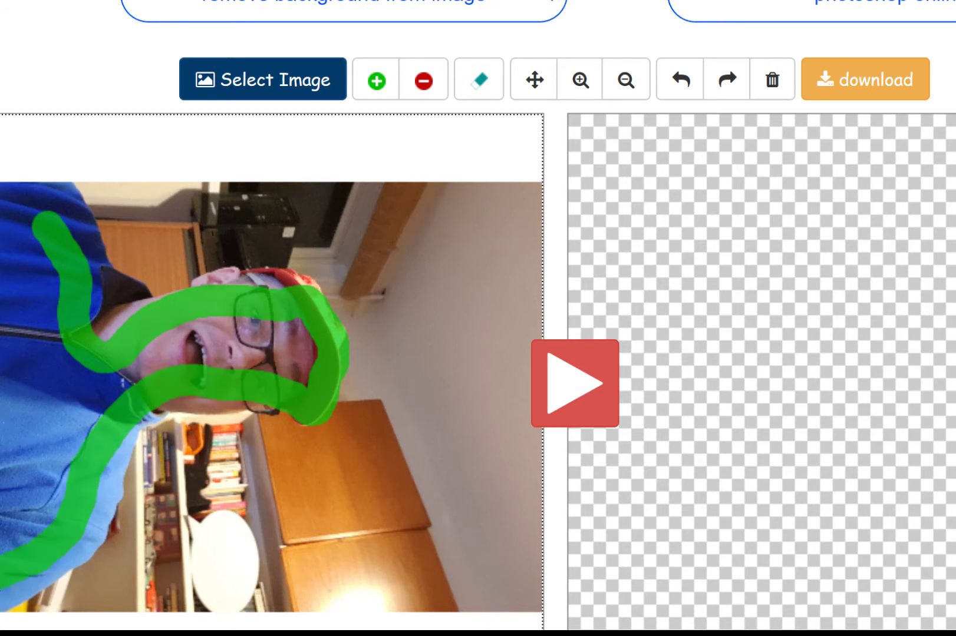
Paint red background strokes over the room: top, bookshelf, lower left corner and right wall.
click(407, 90)
click(420, 86)
drag(110, 203, 143, 250)
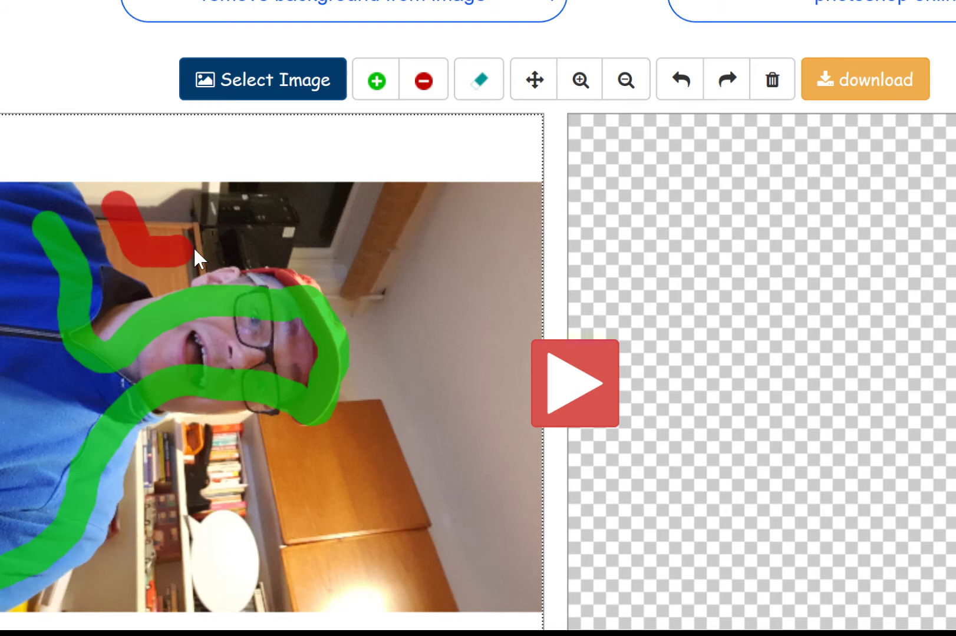
mouse_move(150, 188)
mouse_down()
mouse_move(271, 212)
mouse_move(362, 210)
mouse_move(344, 222)
mouse_move(355, 233)
mouse_move(455, 227)
mouse_move(388, 255)
mouse_move(367, 315)
mouse_move(369, 335)
mouse_up()
drag(374, 381, 373, 428)
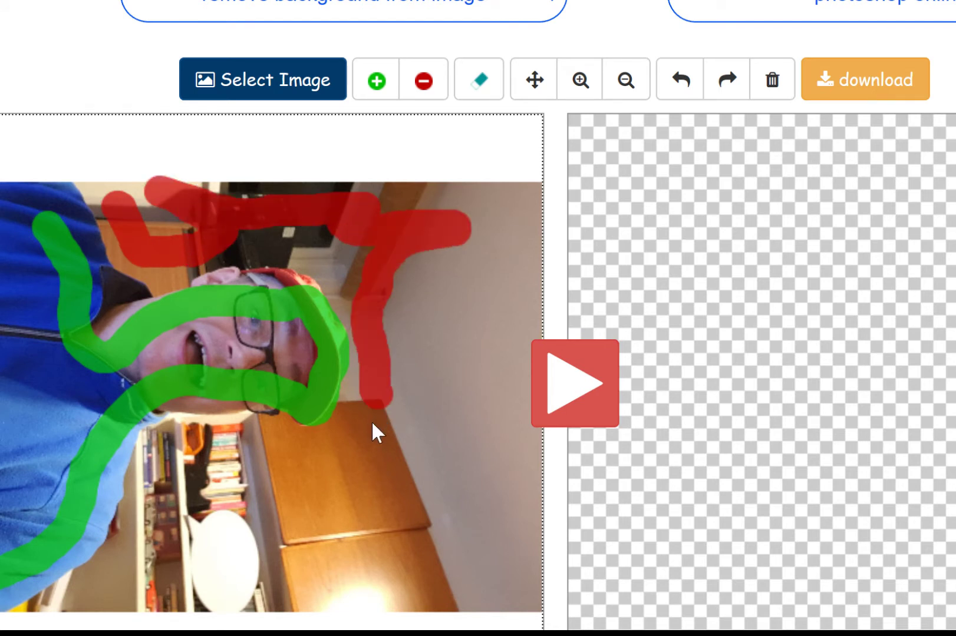
mouse_move(258, 450)
mouse_down()
mouse_move(212, 464)
mouse_move(174, 504)
mouse_move(174, 457)
mouse_move(188, 442)
mouse_move(163, 446)
mouse_move(136, 493)
mouse_move(129, 554)
mouse_up()
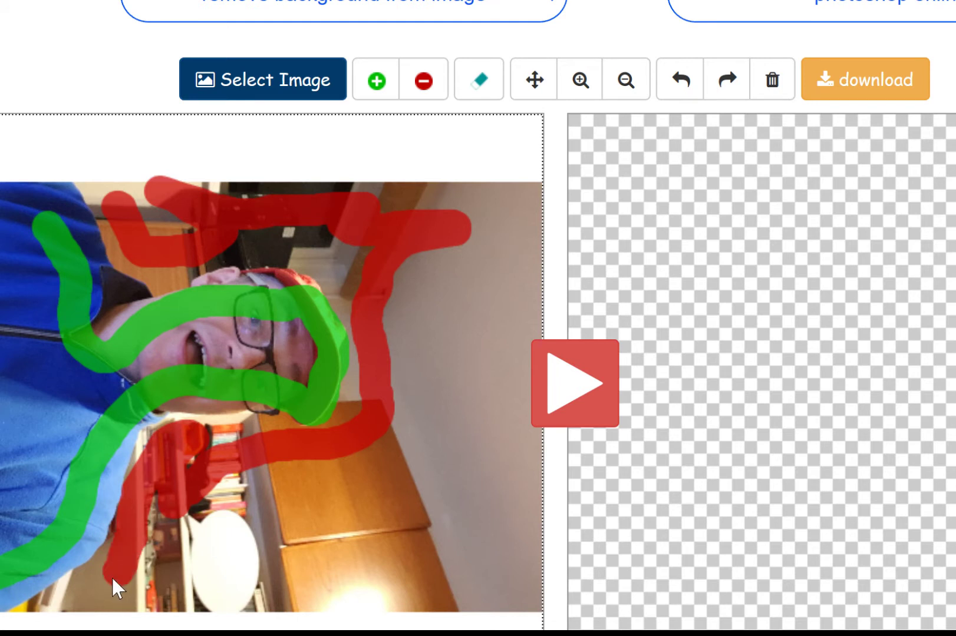
mouse_move(82, 592)
mouse_down()
mouse_move(15, 623)
mouse_move(293, 607)
mouse_move(322, 583)
mouse_move(226, 570)
mouse_move(245, 545)
mouse_move(237, 498)
mouse_move(283, 483)
mouse_move(317, 494)
mouse_move(363, 486)
mouse_move(364, 554)
mouse_move(447, 498)
mouse_up()
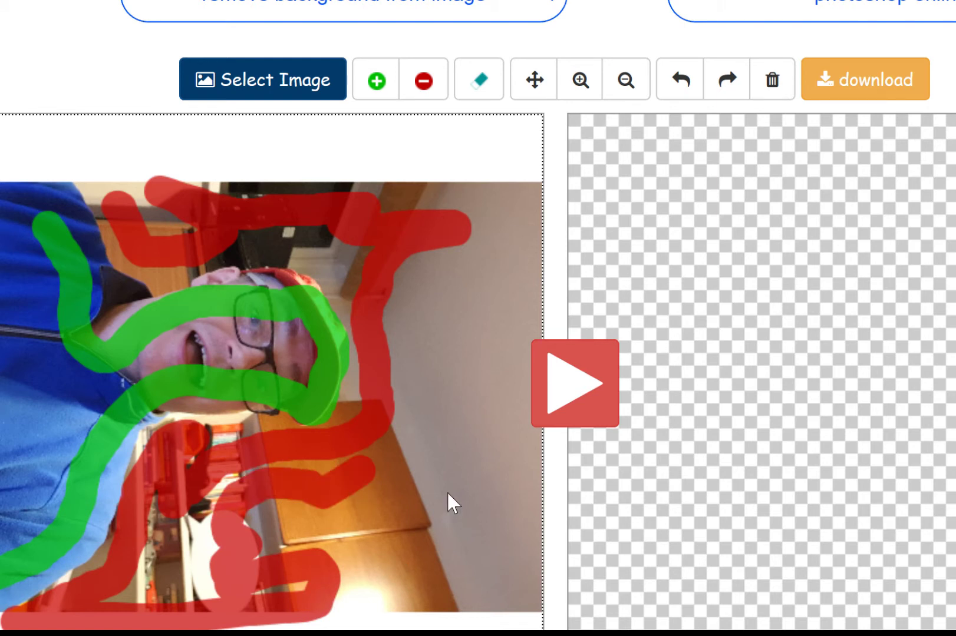
mouse_move(469, 351)
mouse_down()
mouse_move(506, 231)
mouse_move(512, 272)
mouse_move(495, 448)
mouse_up()
mouse_move(500, 527)
mouse_down()
mouse_move(452, 576)
mouse_move(459, 595)
mouse_move(431, 392)
mouse_move(414, 428)
mouse_up()
drag(459, 243, 509, 187)
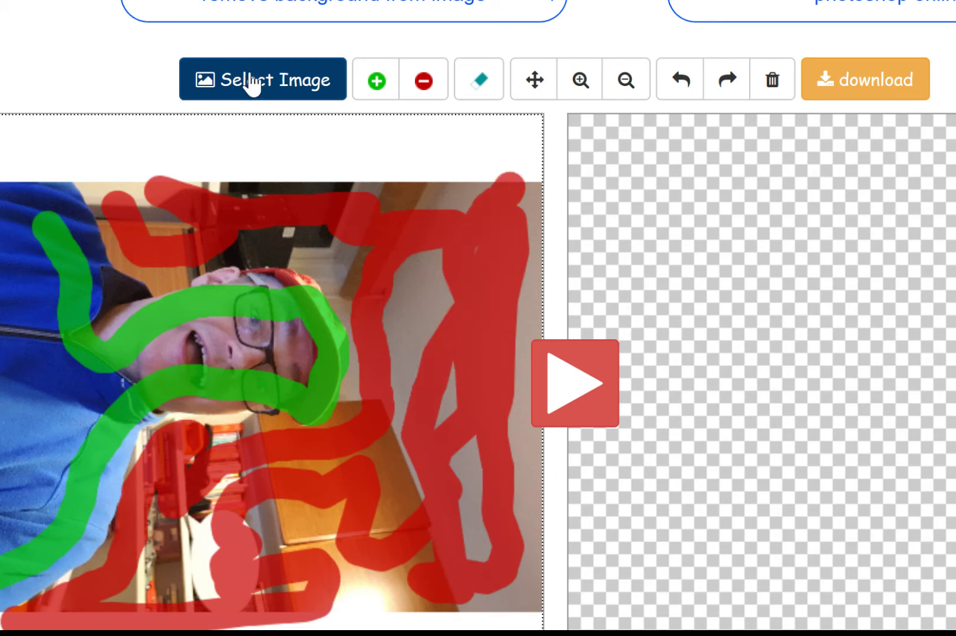
Add a green foreground stroke down the left edge of the body.
click(365, 85)
click(165, 153)
mouse_move(6, 210)
mouse_down()
mouse_move(0, 484)
mouse_move(8, 512)
mouse_up()
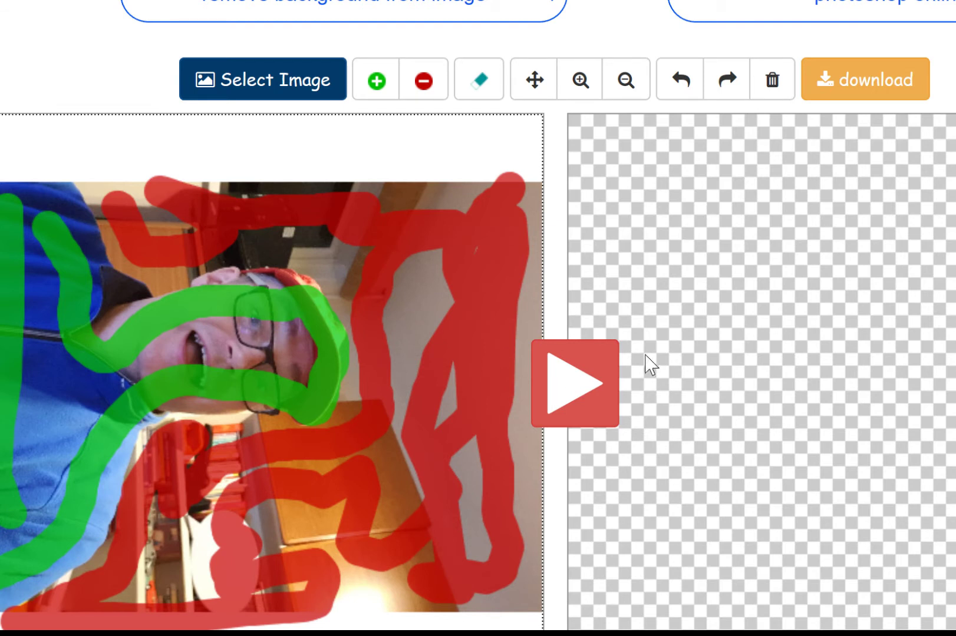
Generate the Preview Transparent Image showing the person on a transparent checkerboard.
click(569, 402)
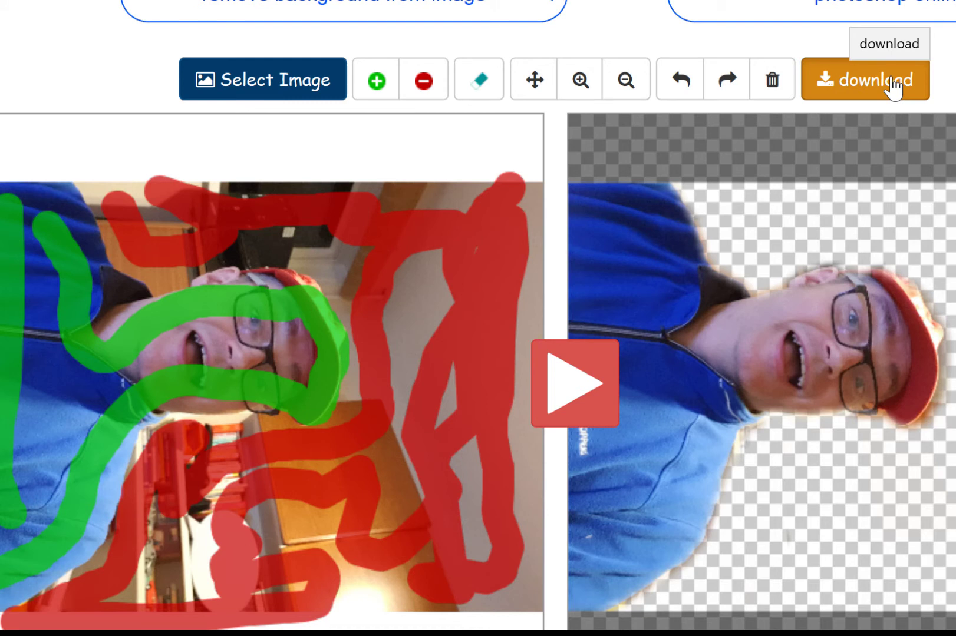
Download the cutout as image.png (4.3 MB) and look at the browser's Save options.
click(895, 89)
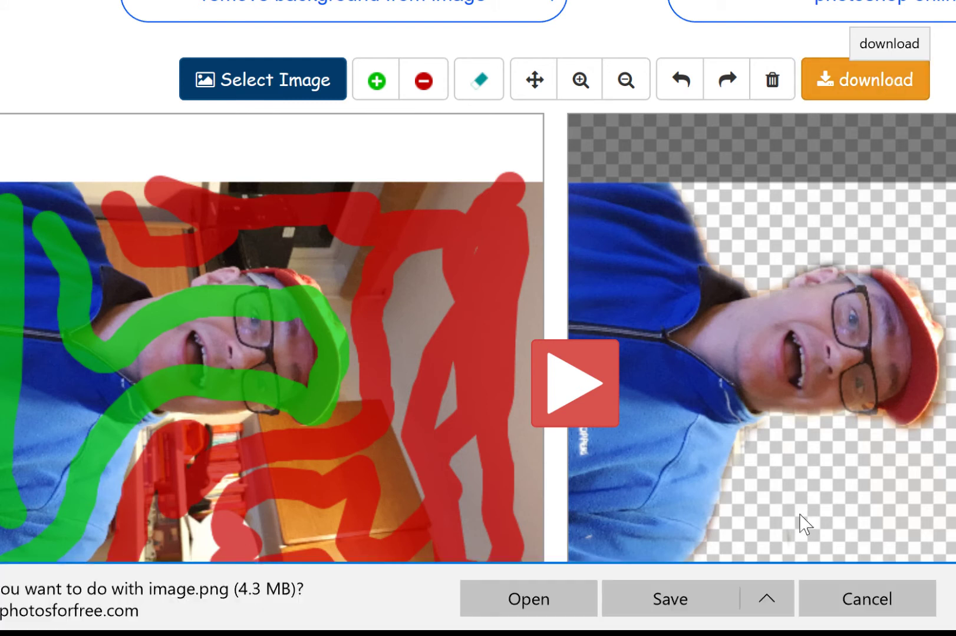
click(774, 602)
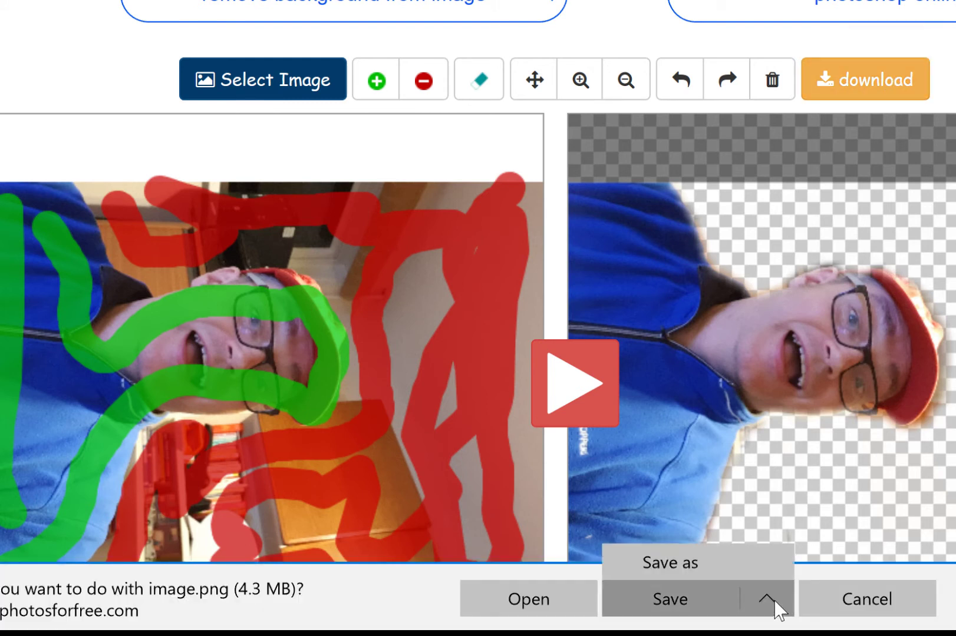
click(680, 563)
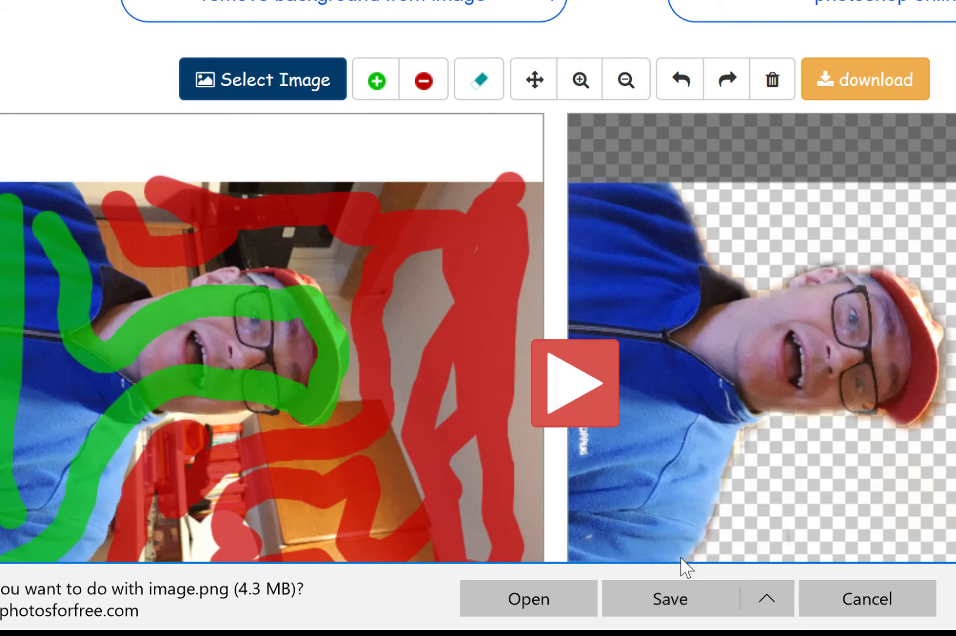